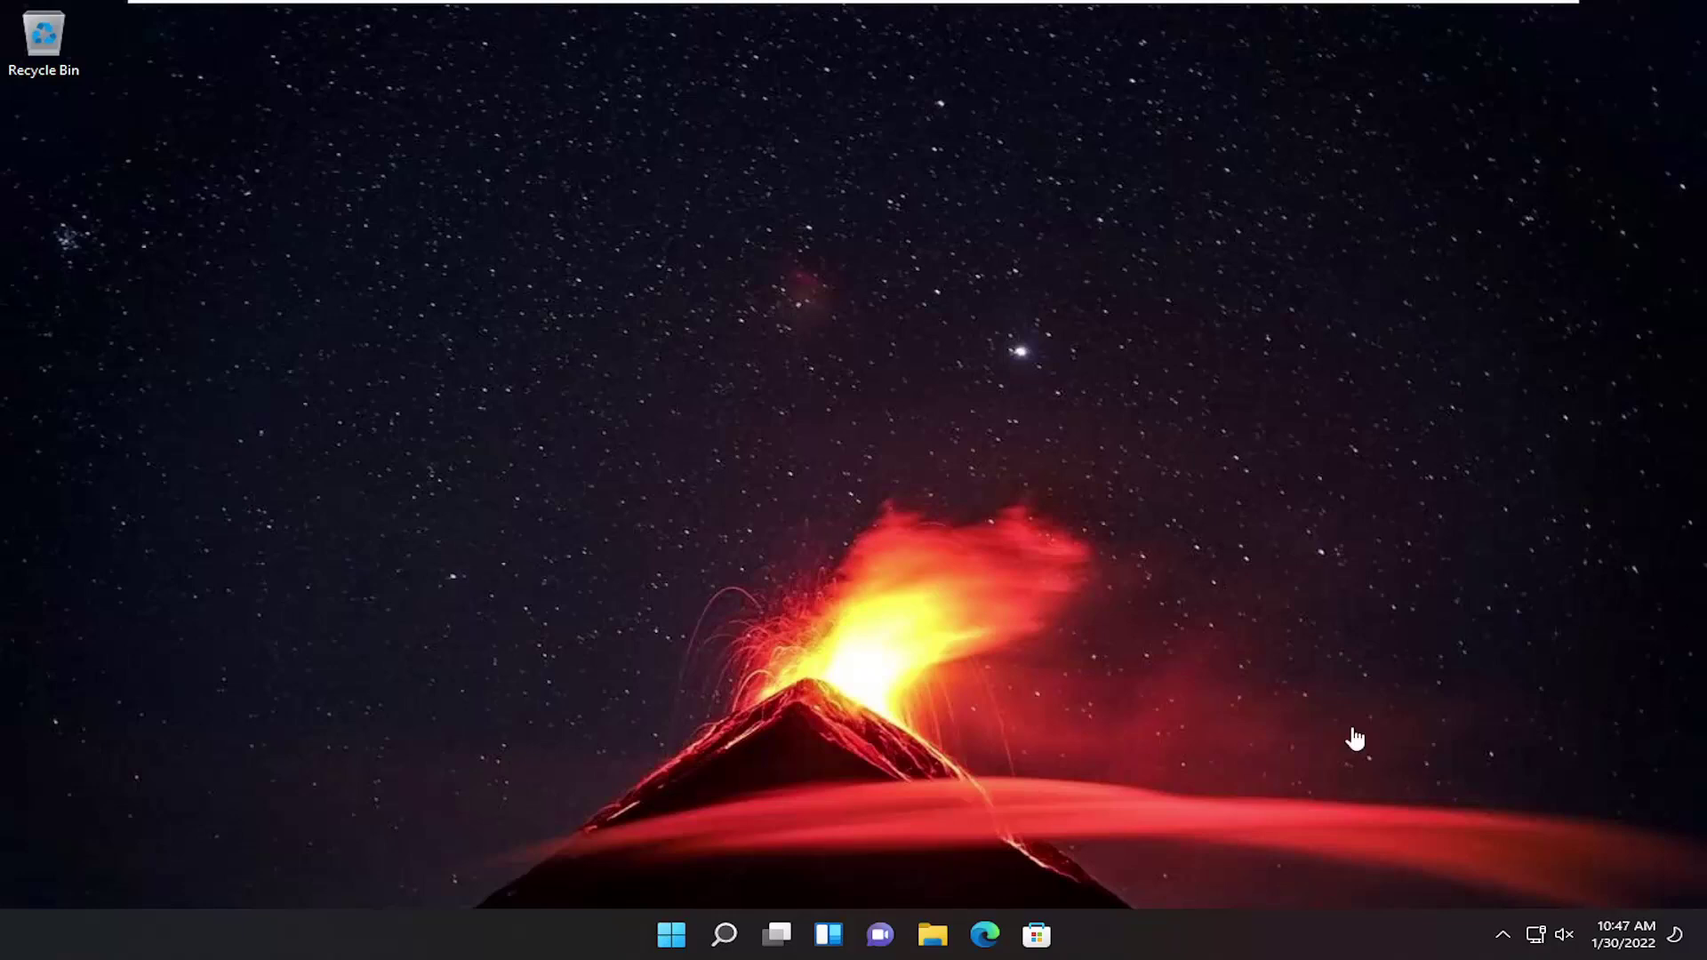
Open taskbar search to look for the Settings app
{"action": "left_click", "coordinate": [724, 934]}
{"action": "type", "text": "setting"}
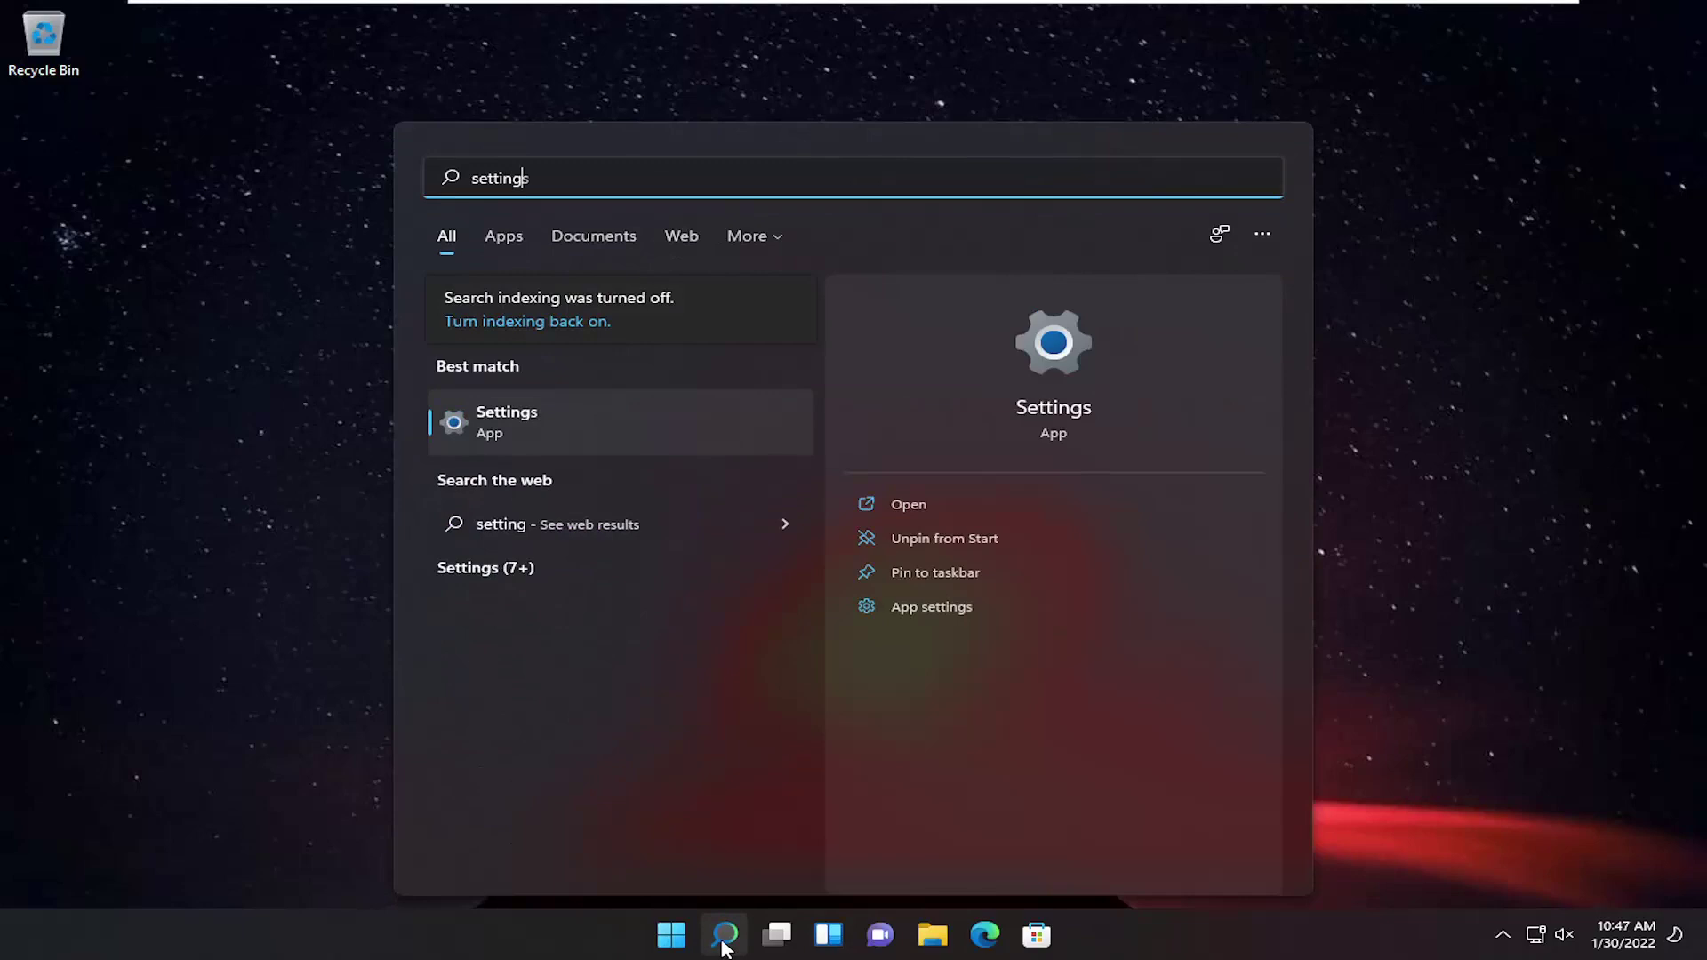
{"action": "type", "text": "s"}
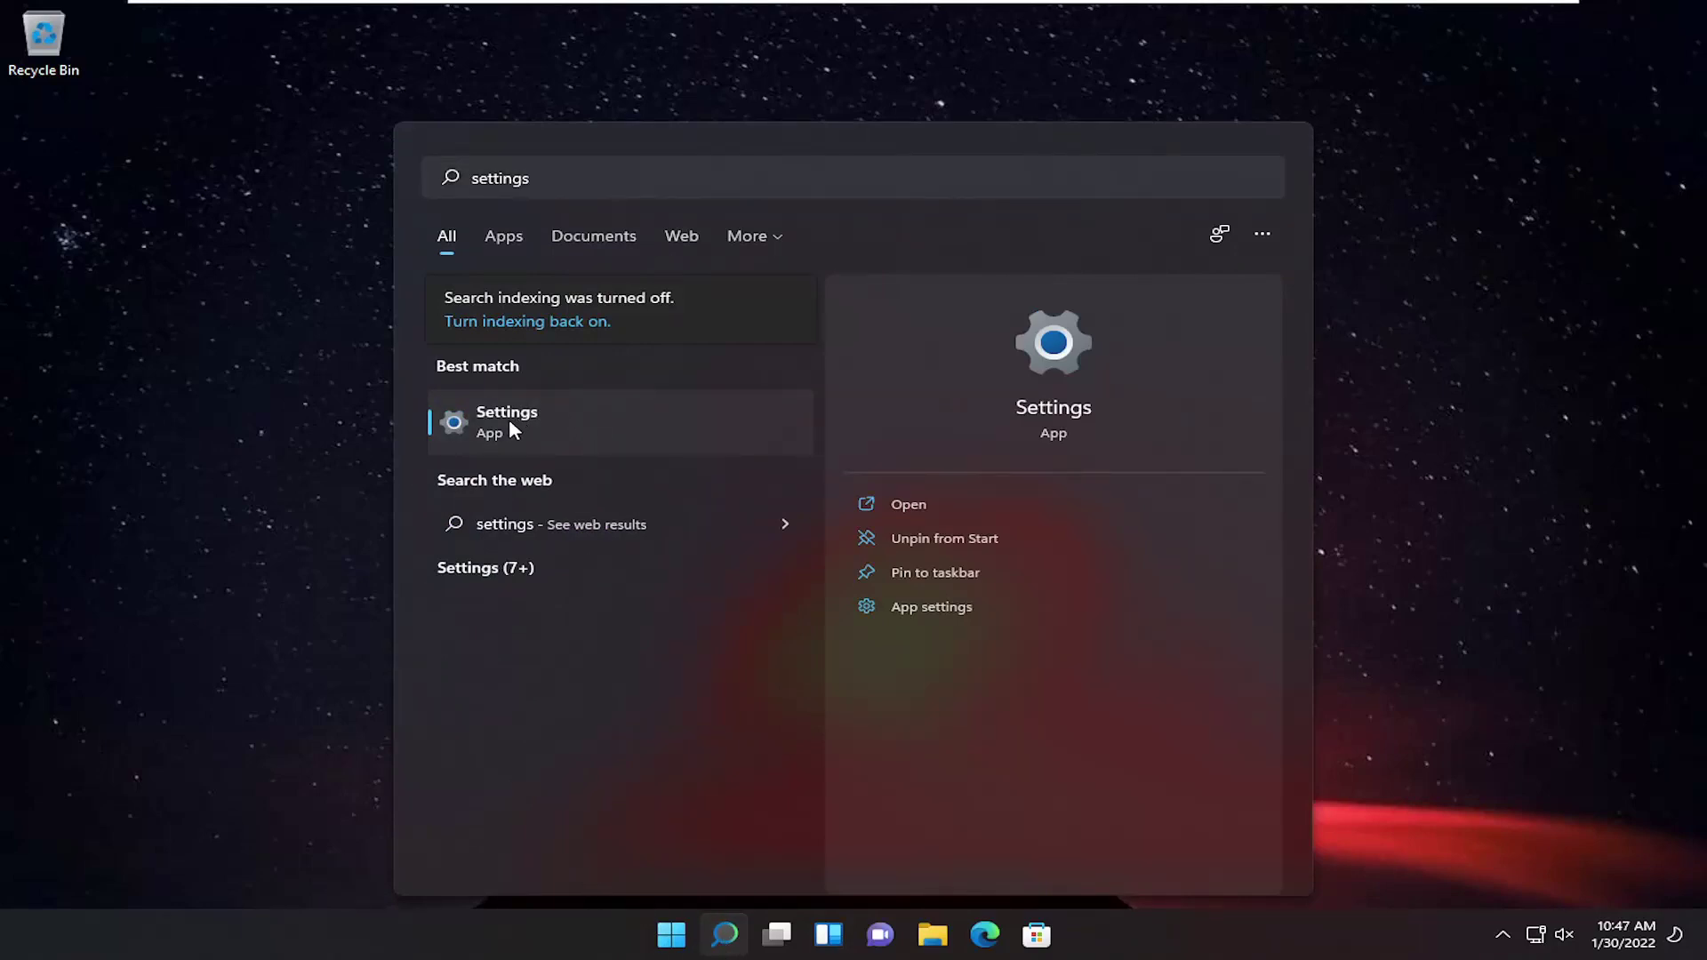
Launch Settings from the search results and go to System > Display
{"action": "left_click", "coordinate": [508, 424]}
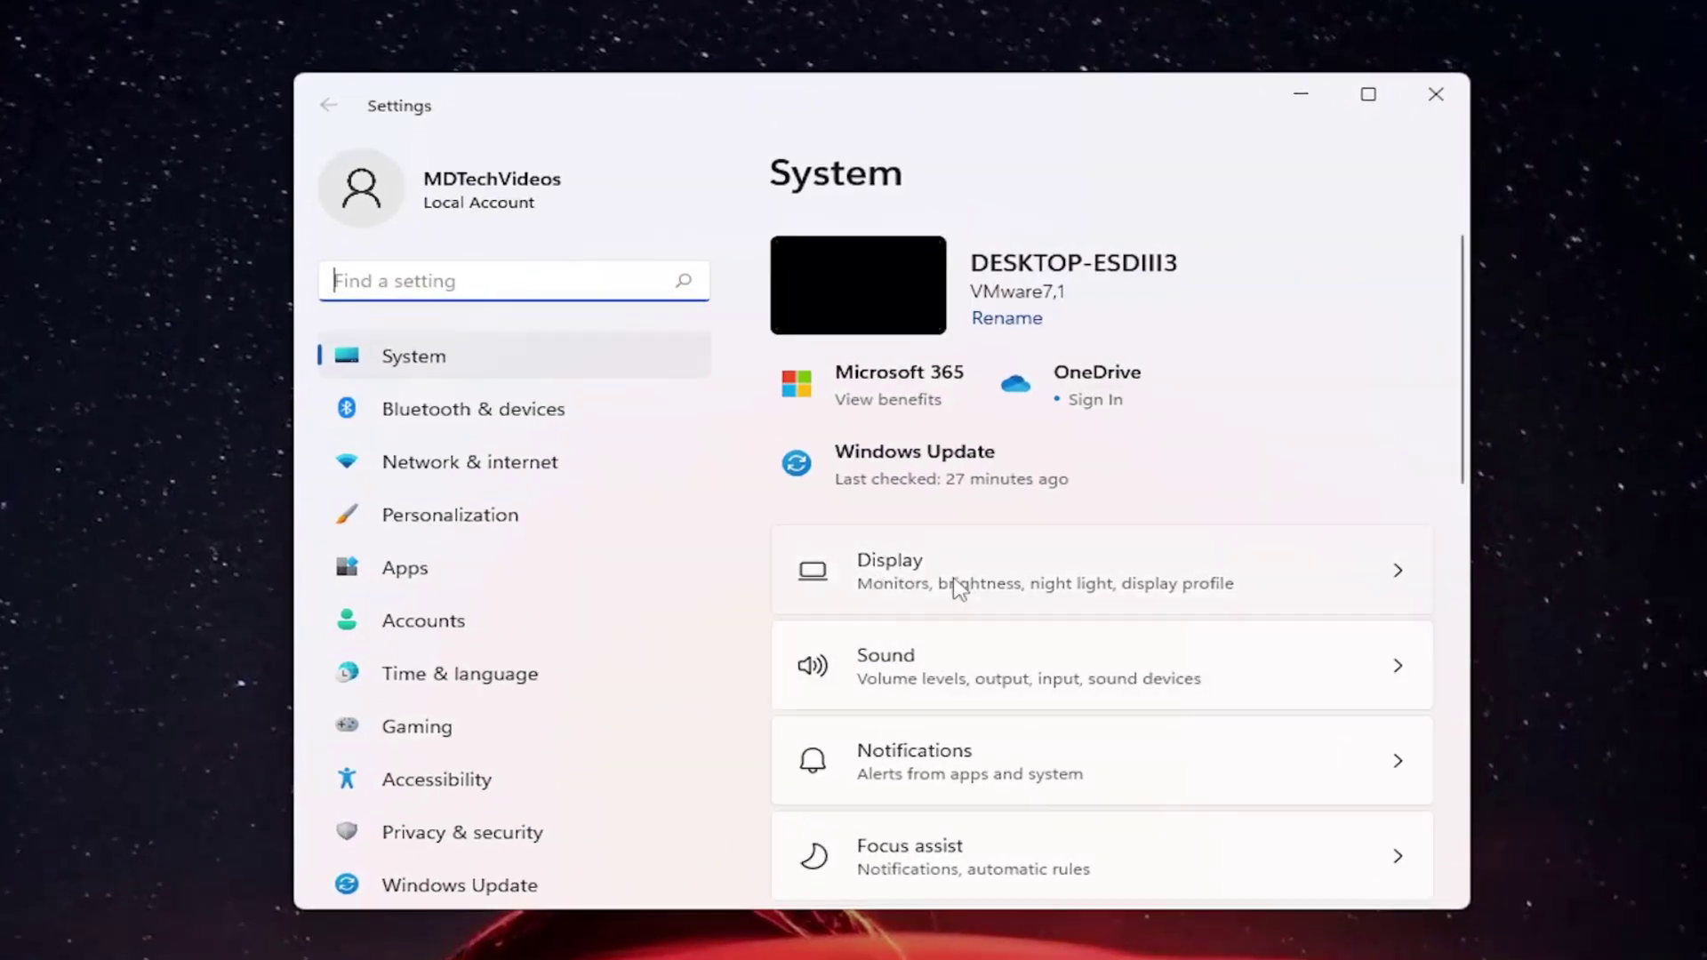
{"action": "left_click", "coordinate": [955, 589]}
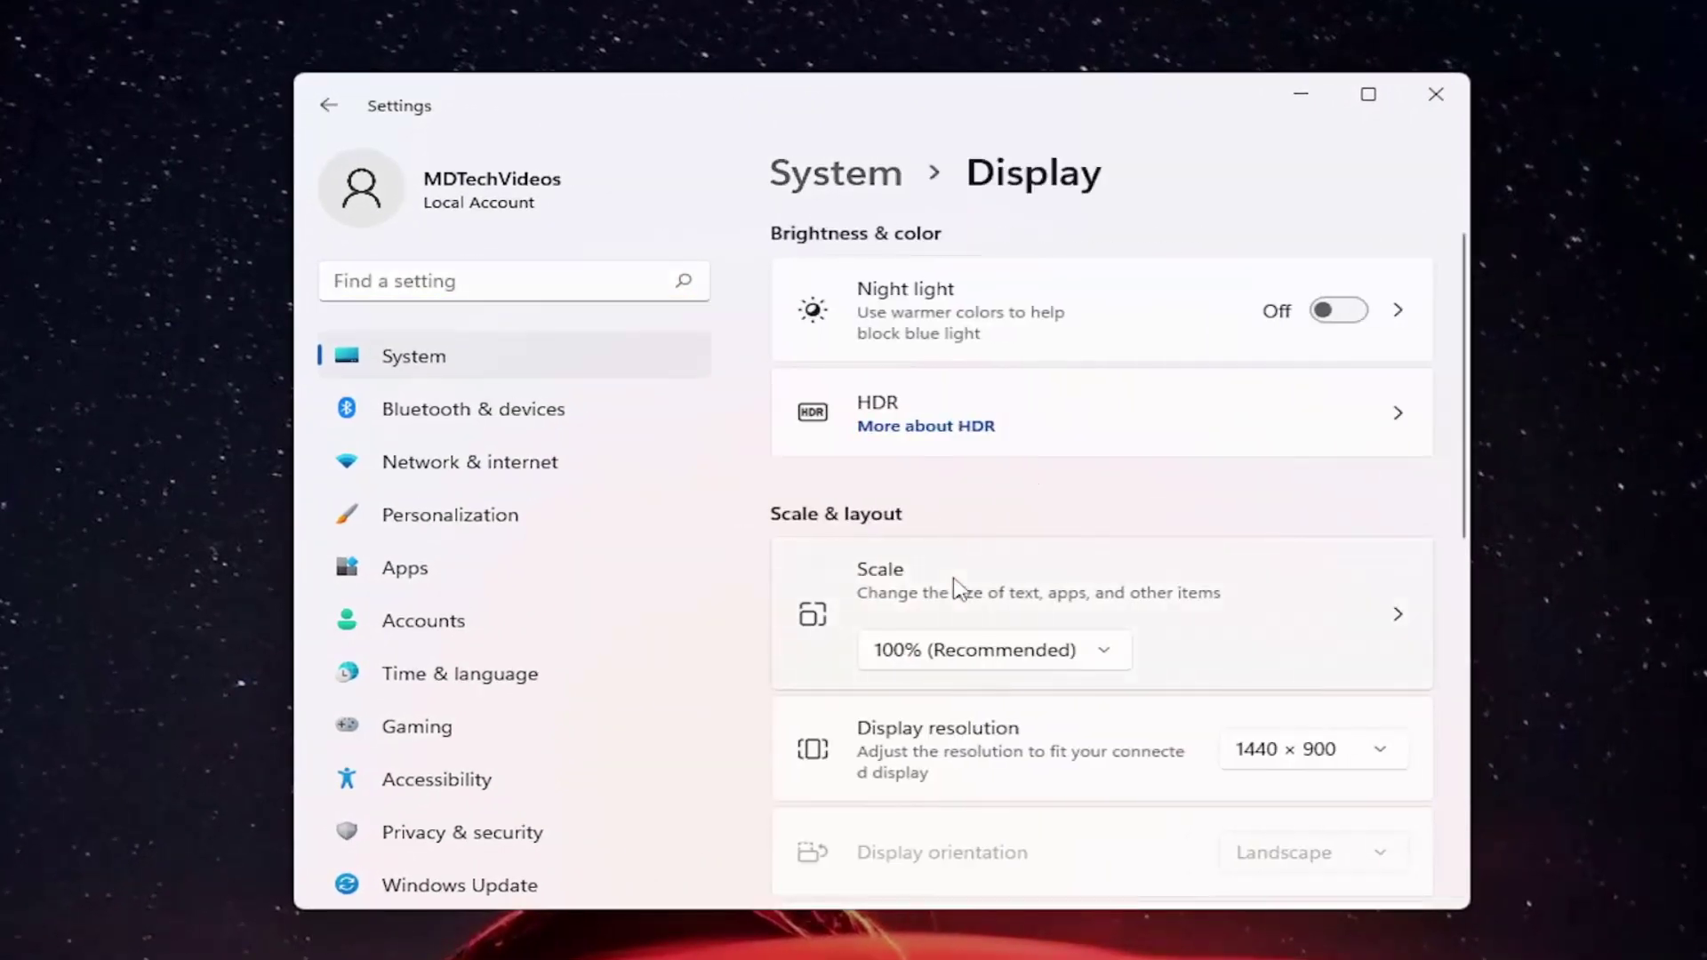
{"action": "scroll", "coordinate": [958, 586], "scroll_direction": "down", "scroll_amount": 1}
{"action": "scroll", "coordinate": [960, 584], "scroll_direction": "down", "scroll_amount": 2}
{"action": "scroll", "coordinate": [960, 585], "scroll_direction": "down", "scroll_amount": 2}
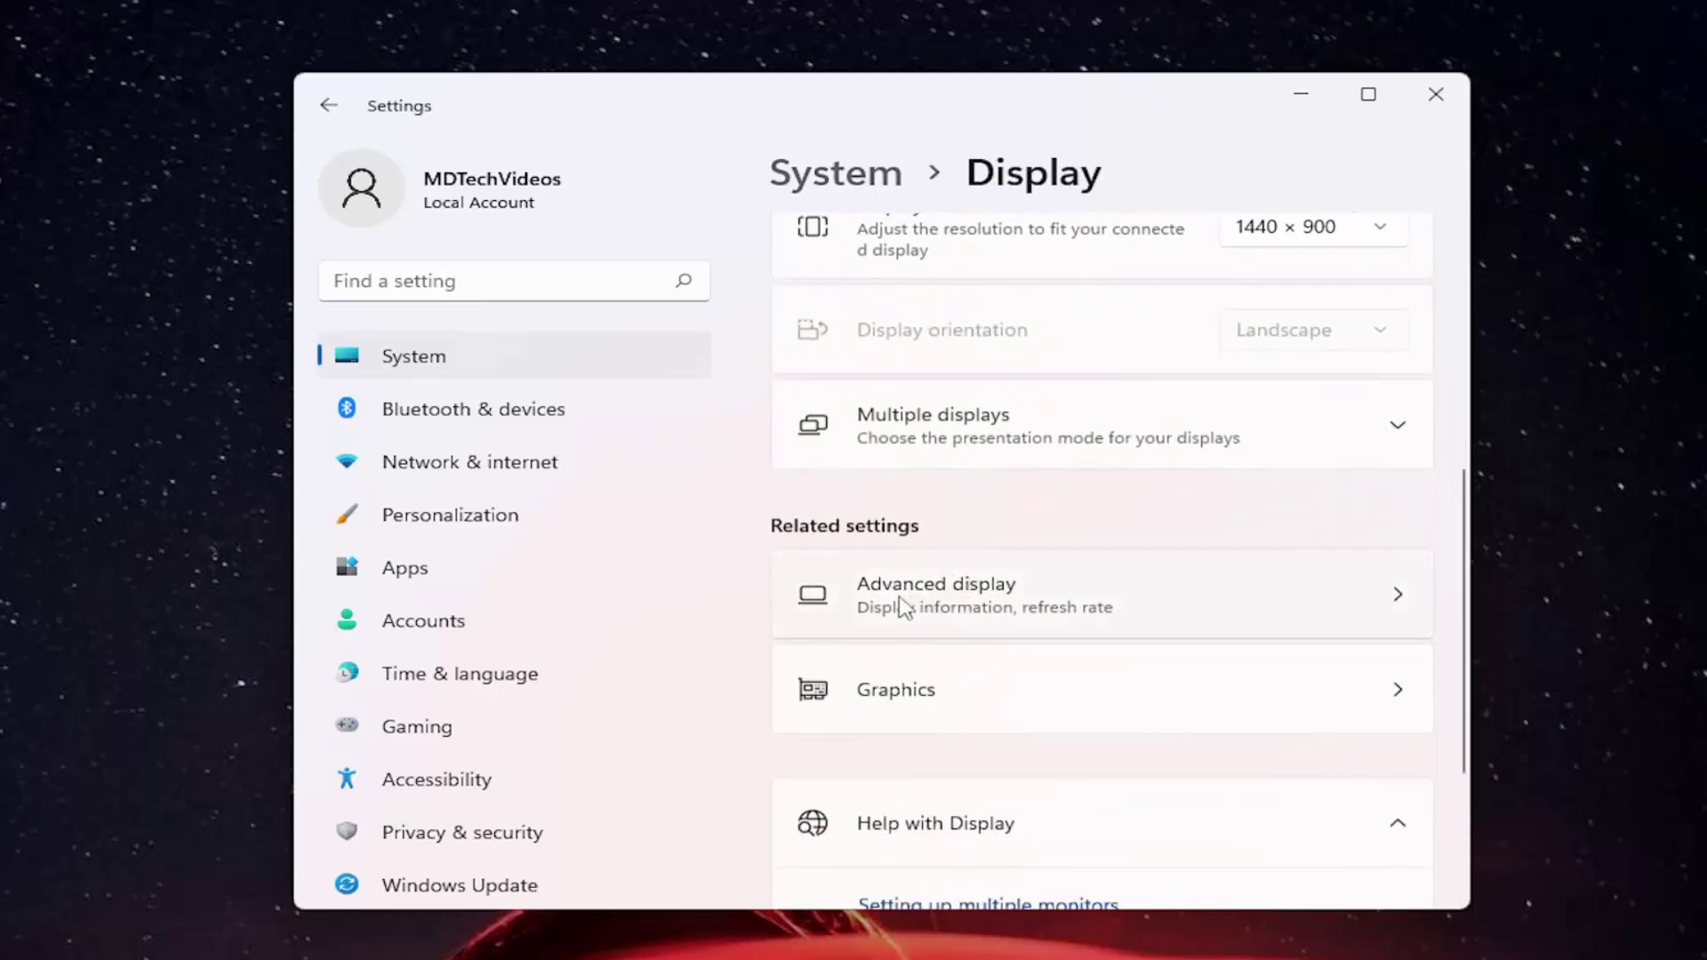
Go to Advanced display and expand the refresh rate list, which offers only 60 Hz
{"action": "left_click", "coordinate": [1001, 610]}
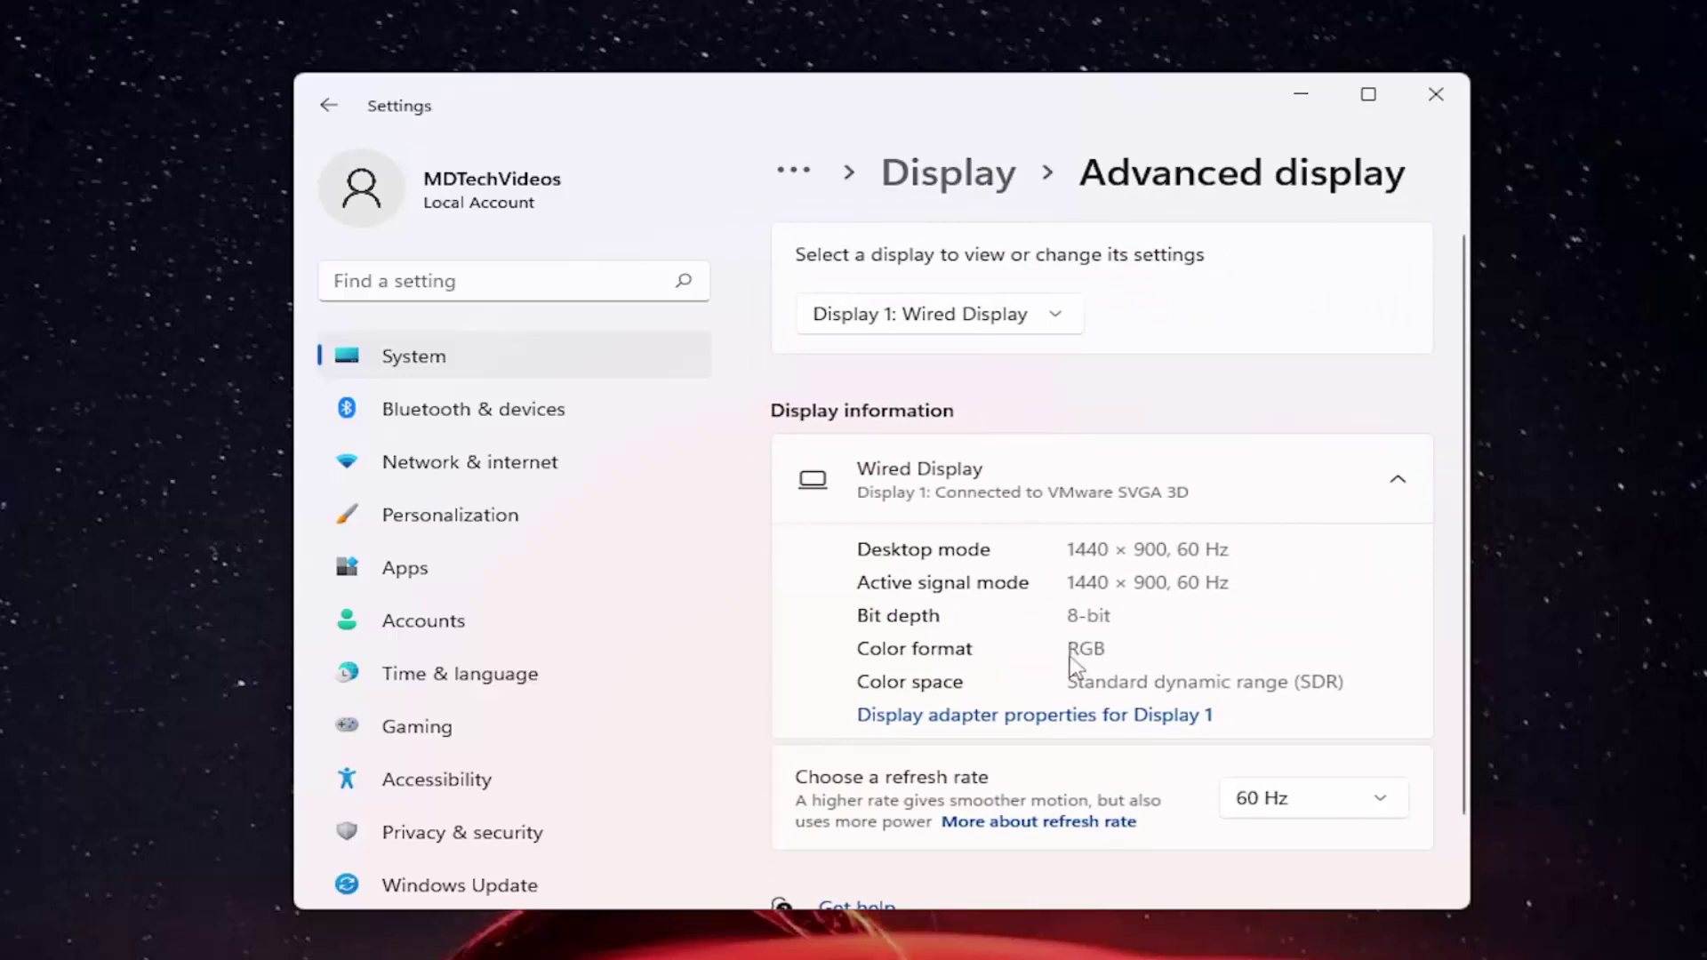
{"action": "scroll", "coordinate": [1000, 688], "scroll_direction": "down", "scroll_amount": 1}
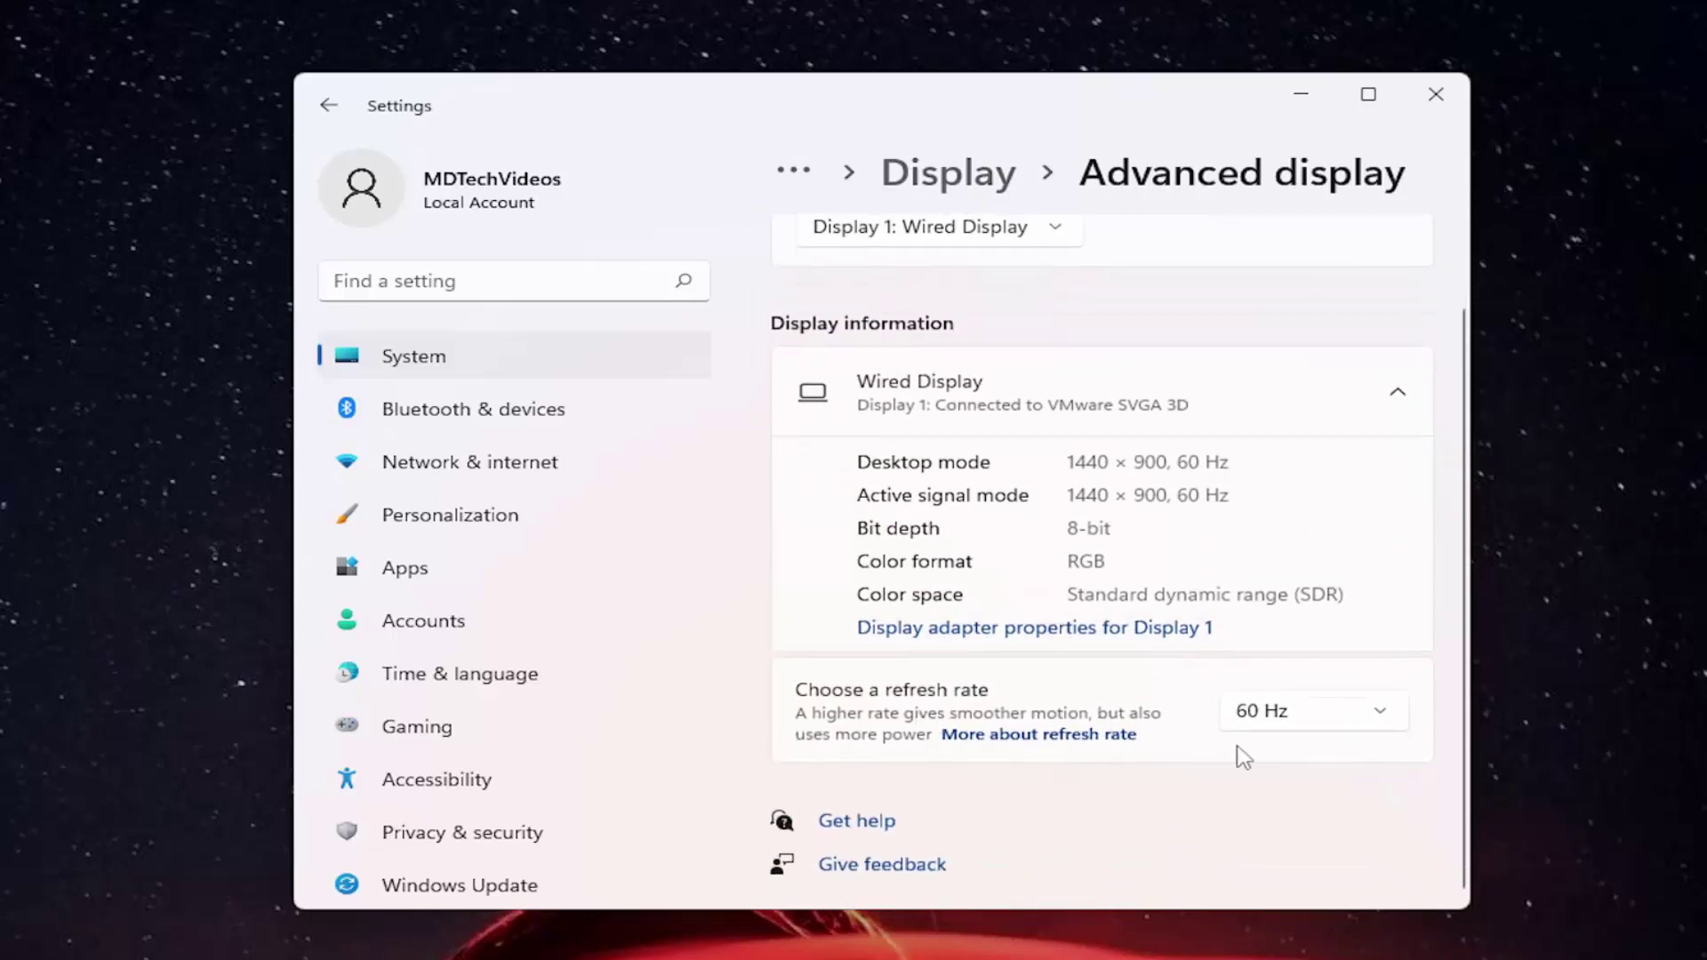
{"action": "left_click", "coordinate": [1370, 726]}
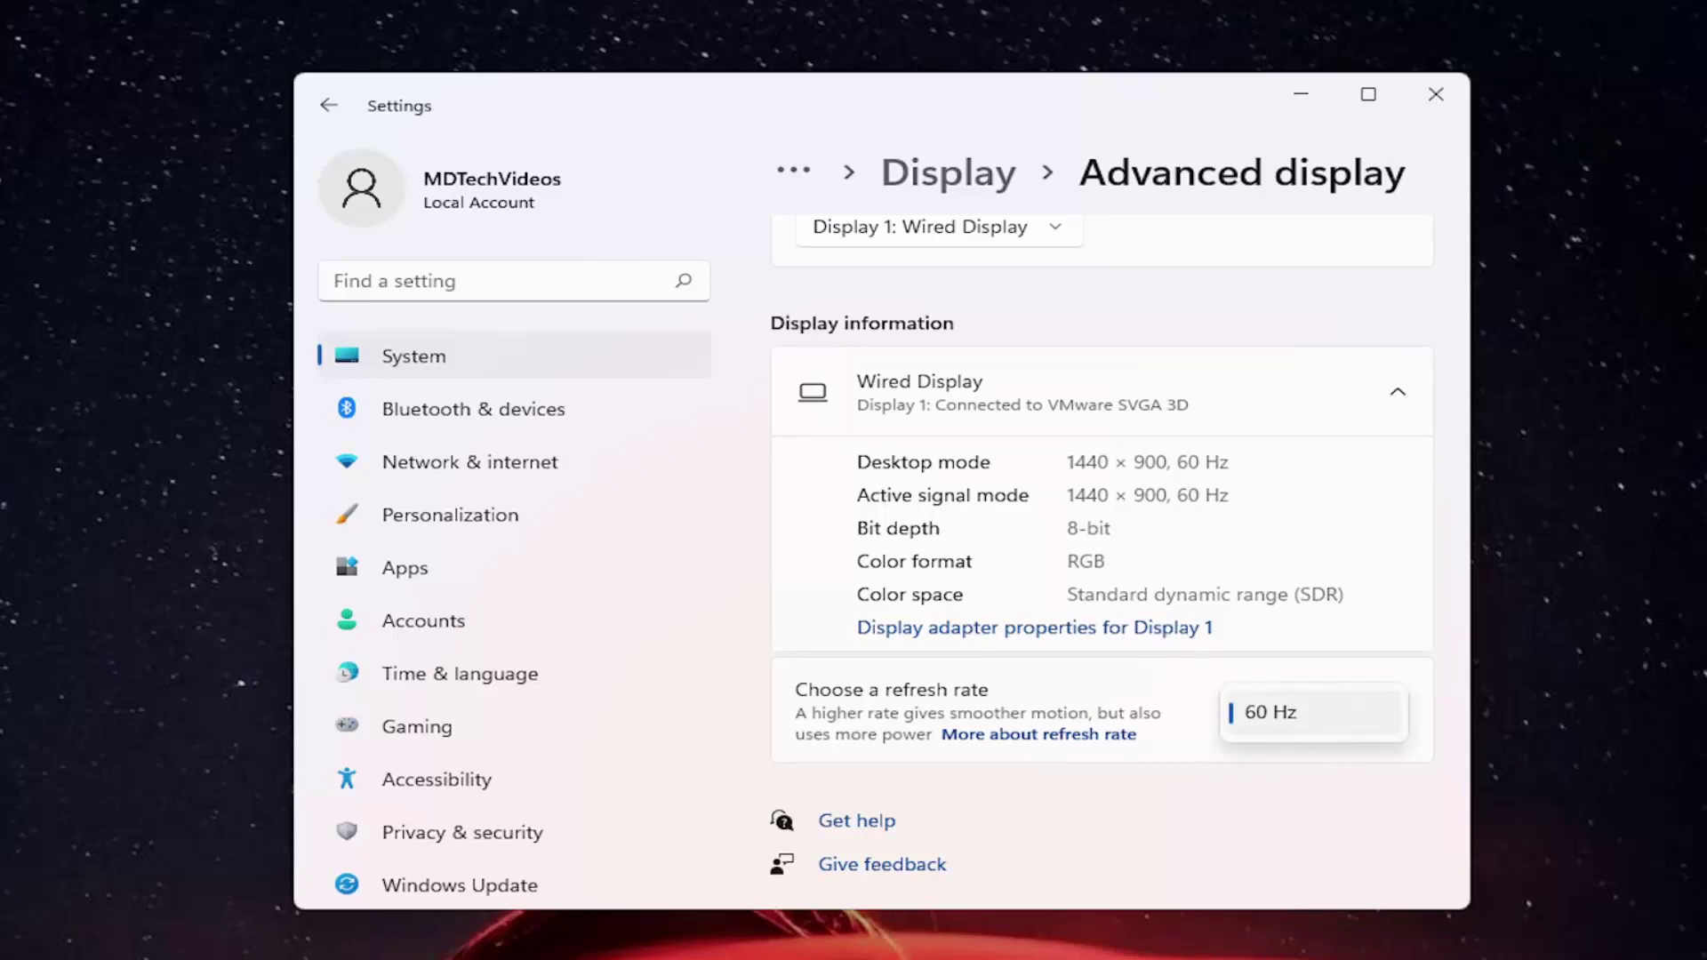
Dismiss the refresh rate list, leaving 60 Hz, and close Settings to the desktop
{"action": "left_click", "coordinate": [762, 115]}
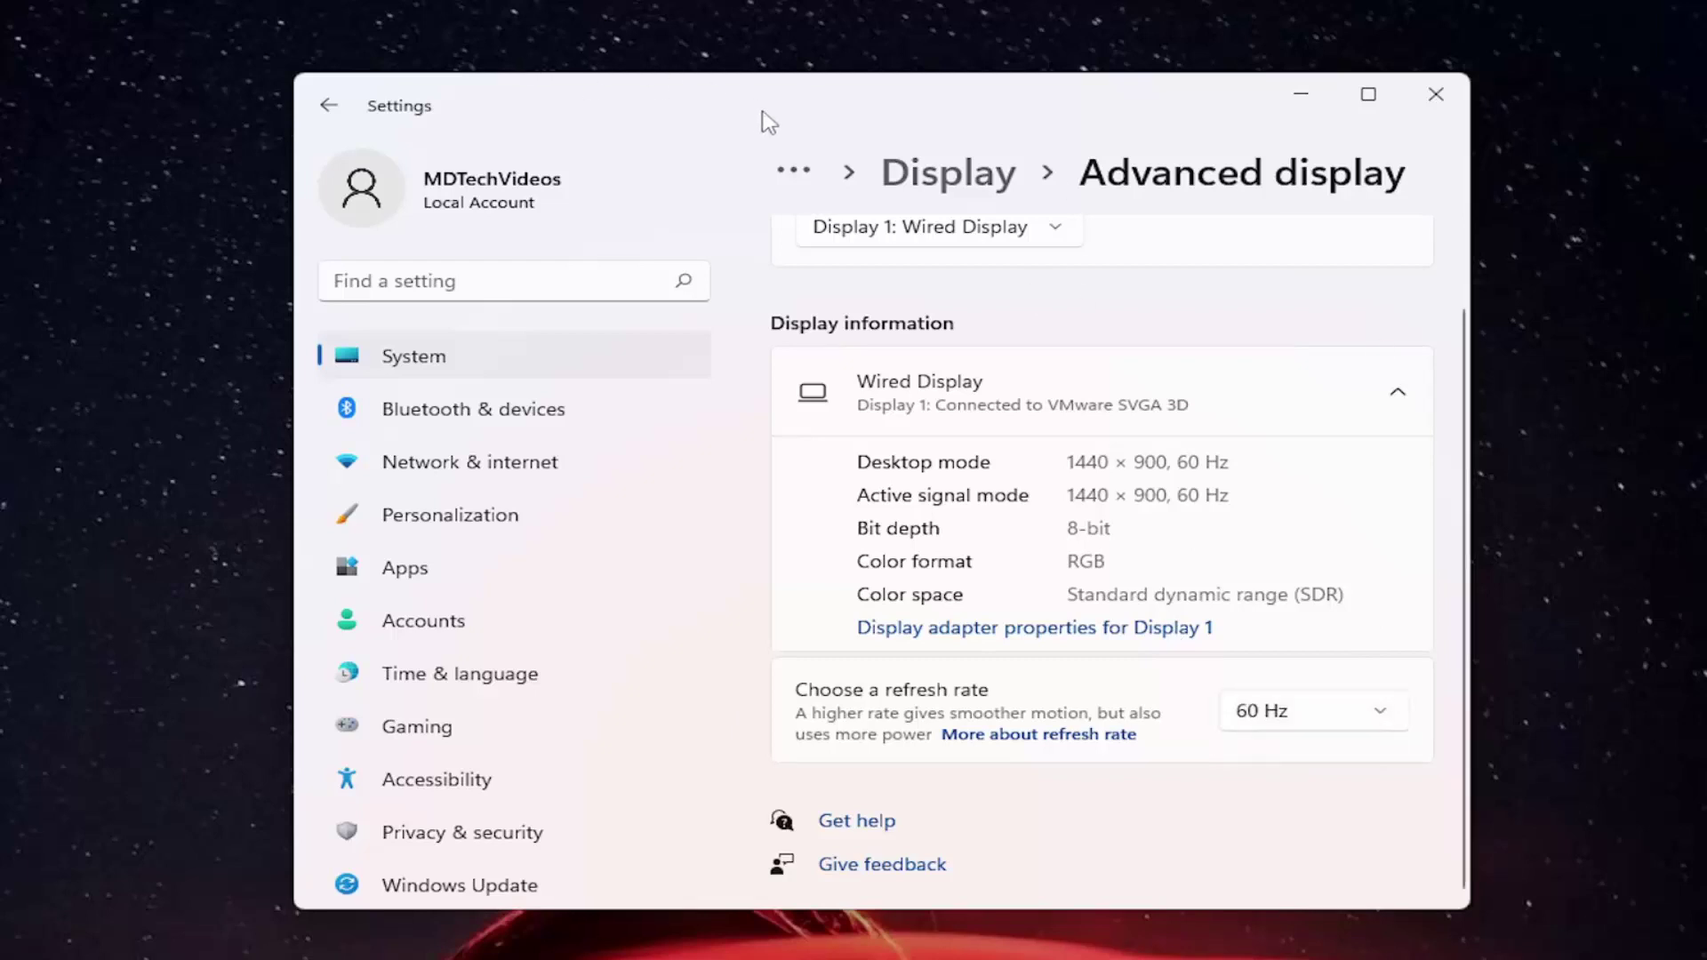
{"action": "scroll", "coordinate": [1240, 397], "scroll_direction": "up", "scroll_amount": 1}
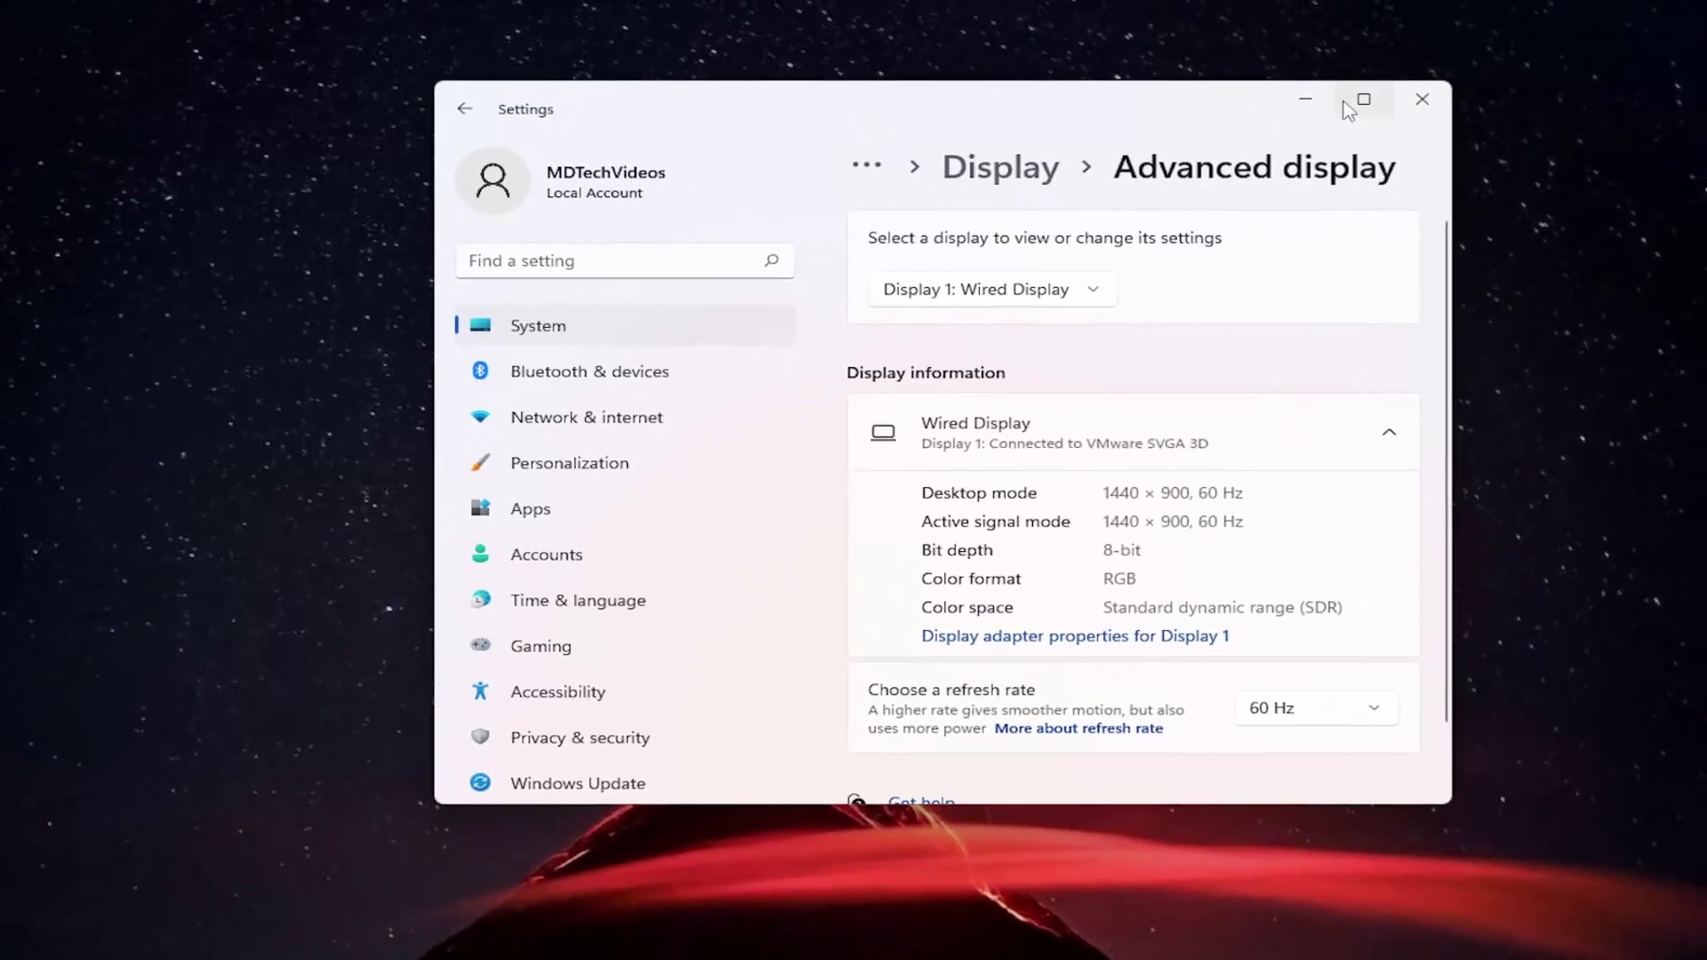
{"action": "left_click", "coordinate": [1416, 101]}
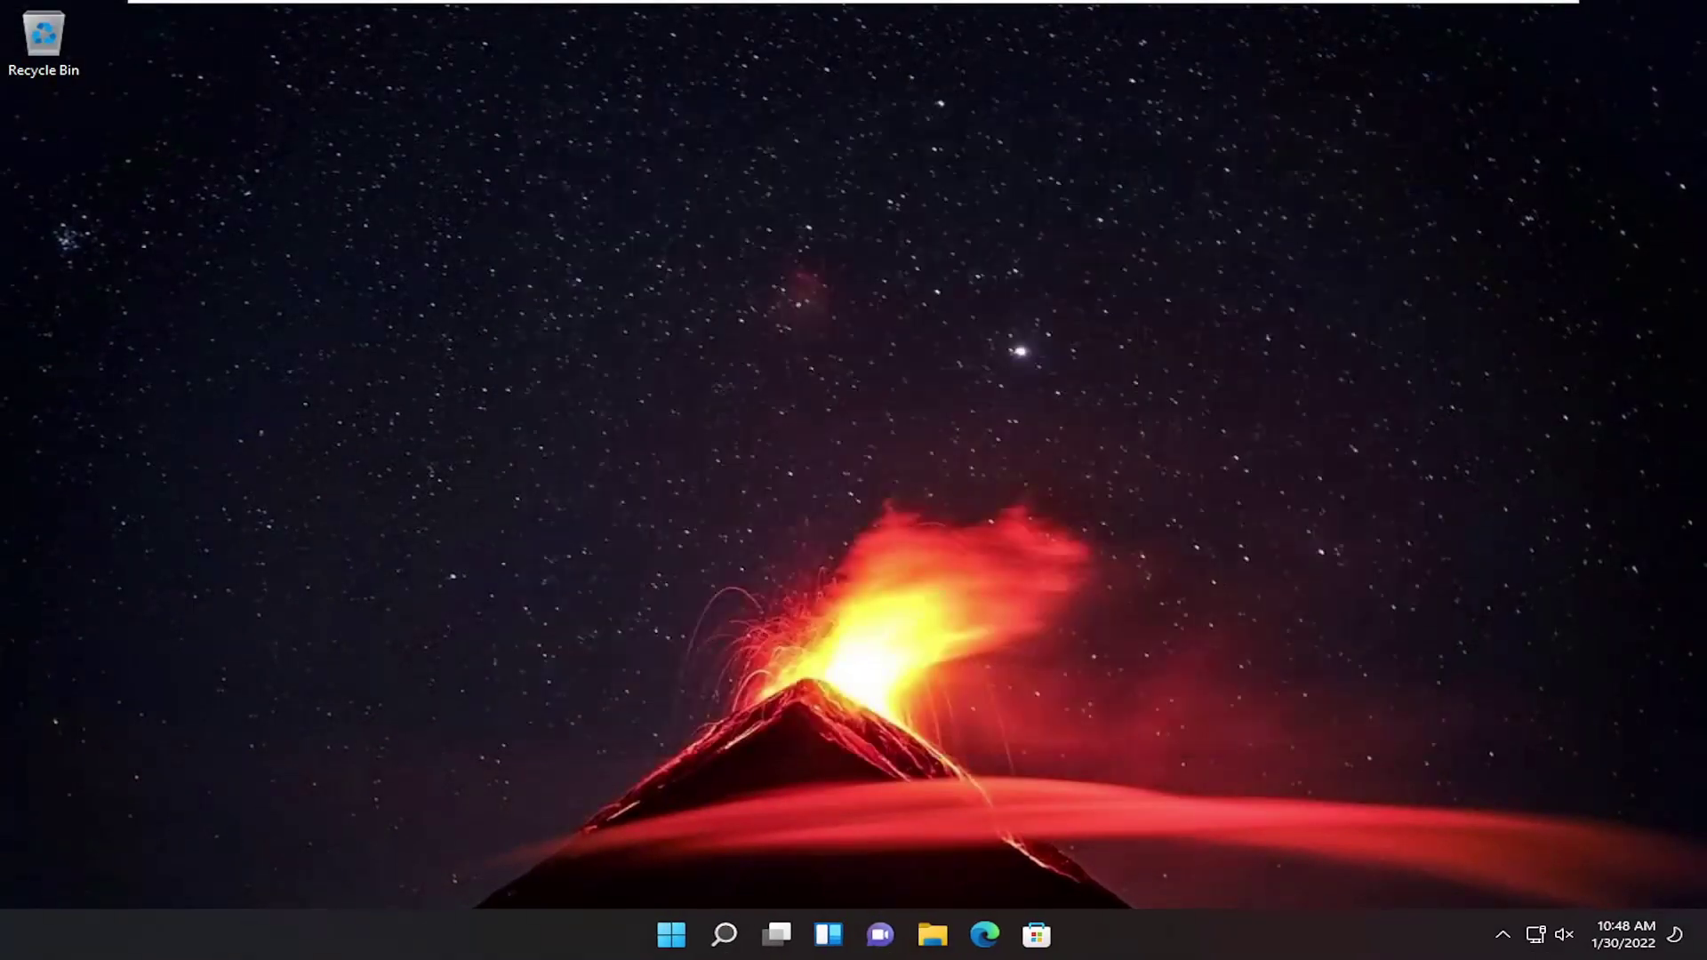